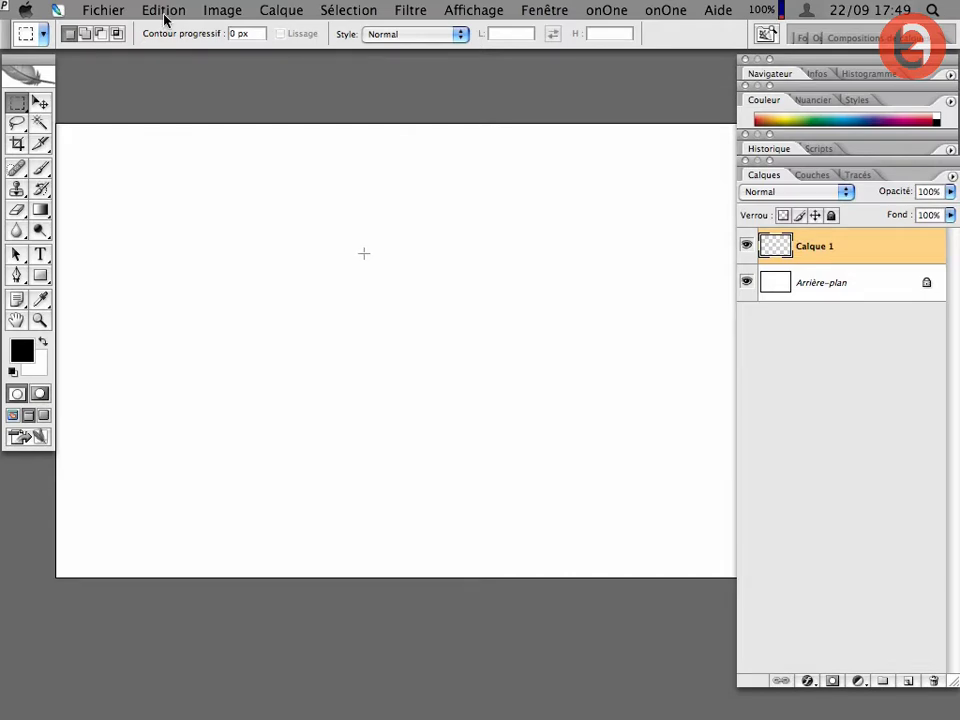
{"action": "left_click", "coordinate": [160, 12]}
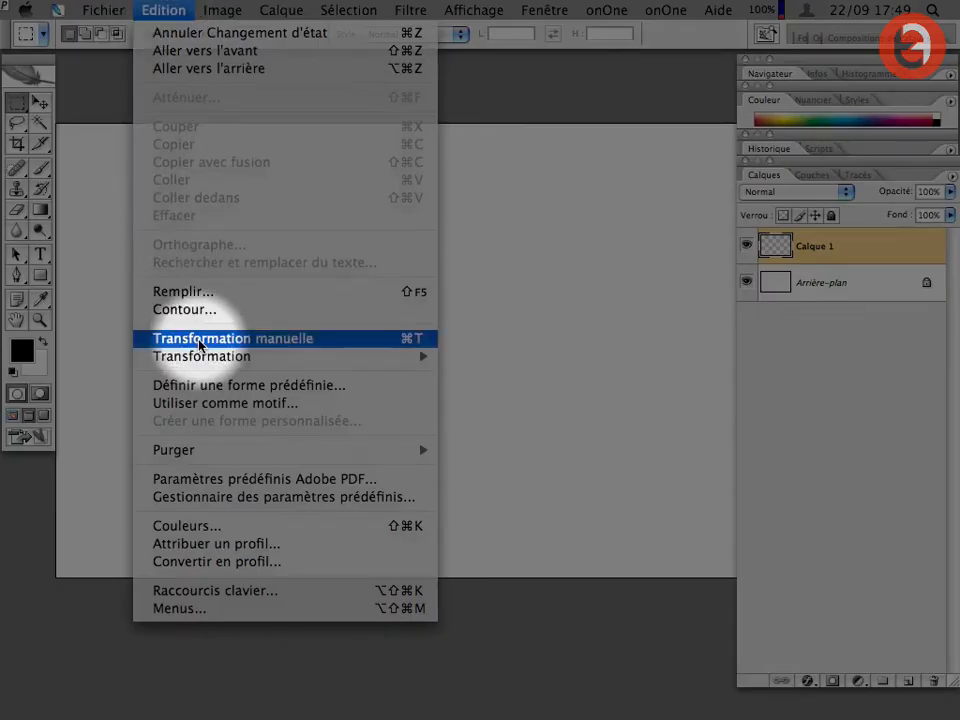
{"action": "mouse_move", "coordinate": [200, 356]}
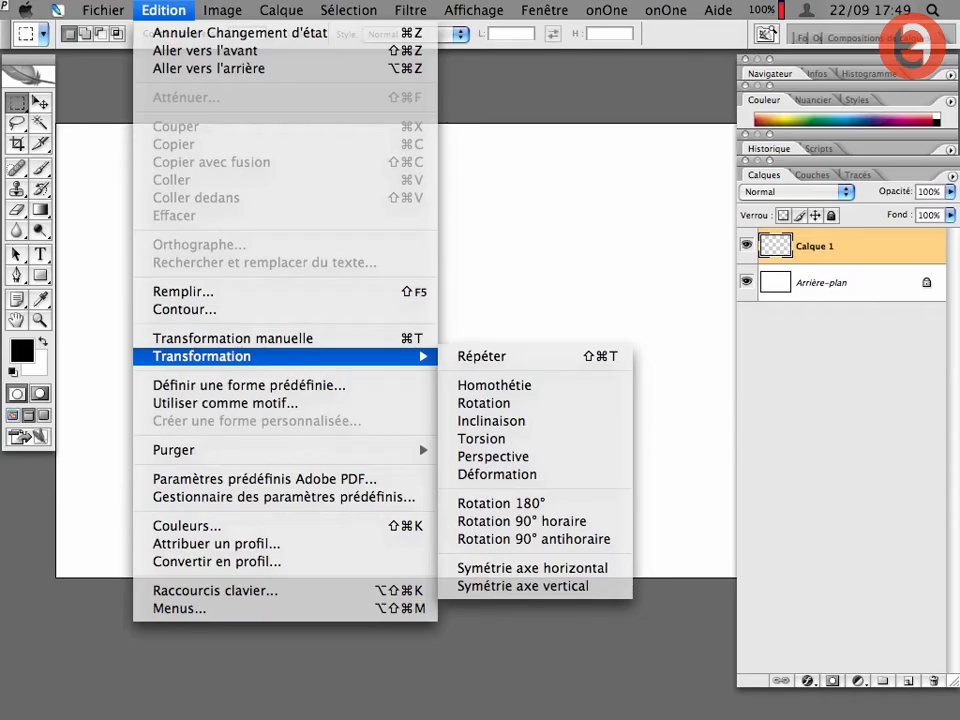
{"action": "left_click", "coordinate": [491, 100]}
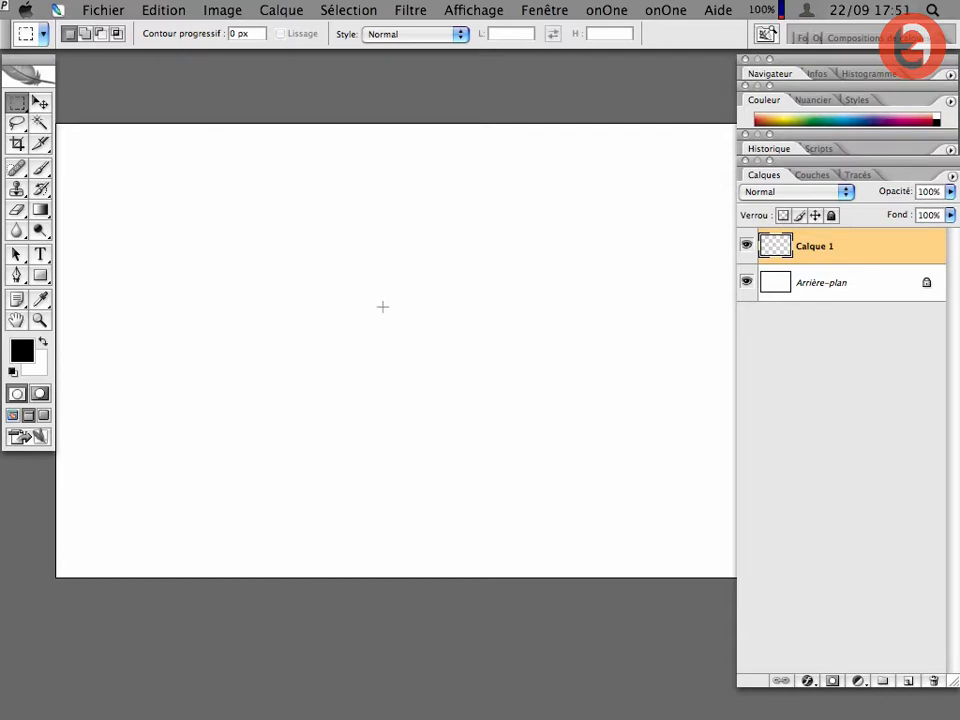
Create a narrow vertical black bar on Calque 1 in the upper middle of the canvas, leaving nothing selected
{"action": "key", "text": "super+shift+d"}
{"action": "key", "text": "alt+BackSpace"}
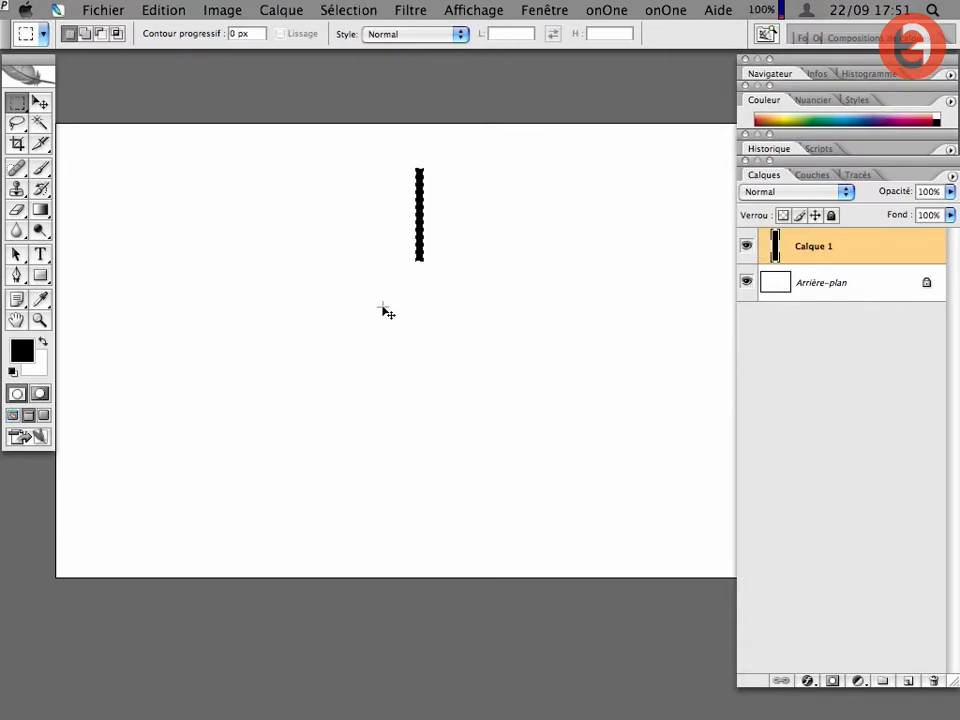
{"action": "key", "text": "super+d"}
Free-transform the black bar: rotate it about 23.4° clockwise, shift it slightly down and right, and lengthen it from its lower end
{"action": "left_click", "coordinate": [160, 8]}
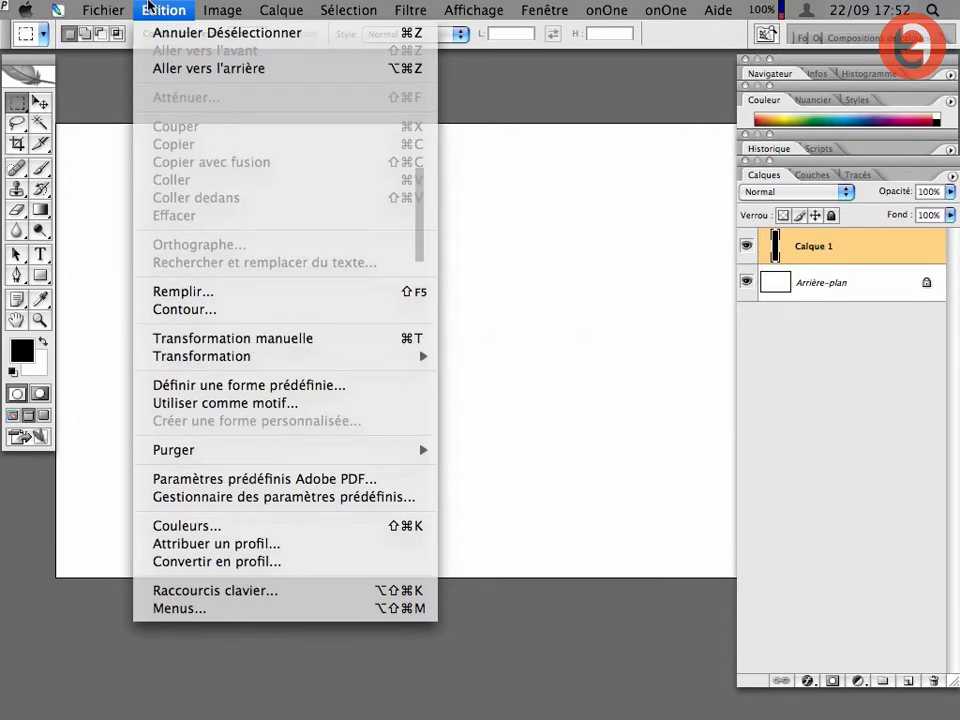
{"action": "left_click", "coordinate": [148, 8]}
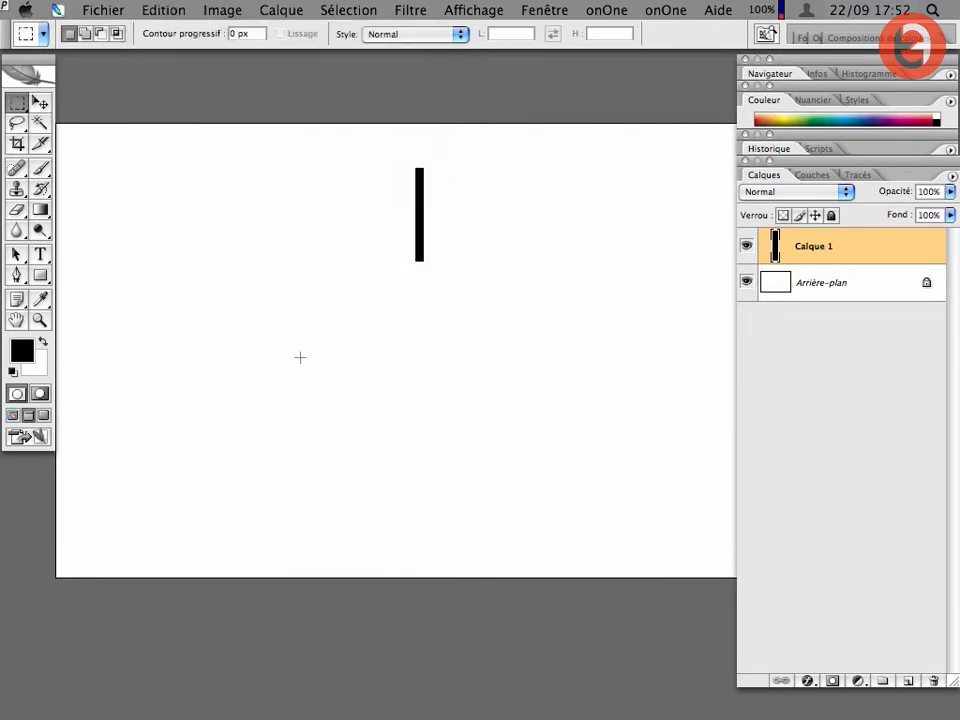
{"action": "key", "text": "ctrl+t"}
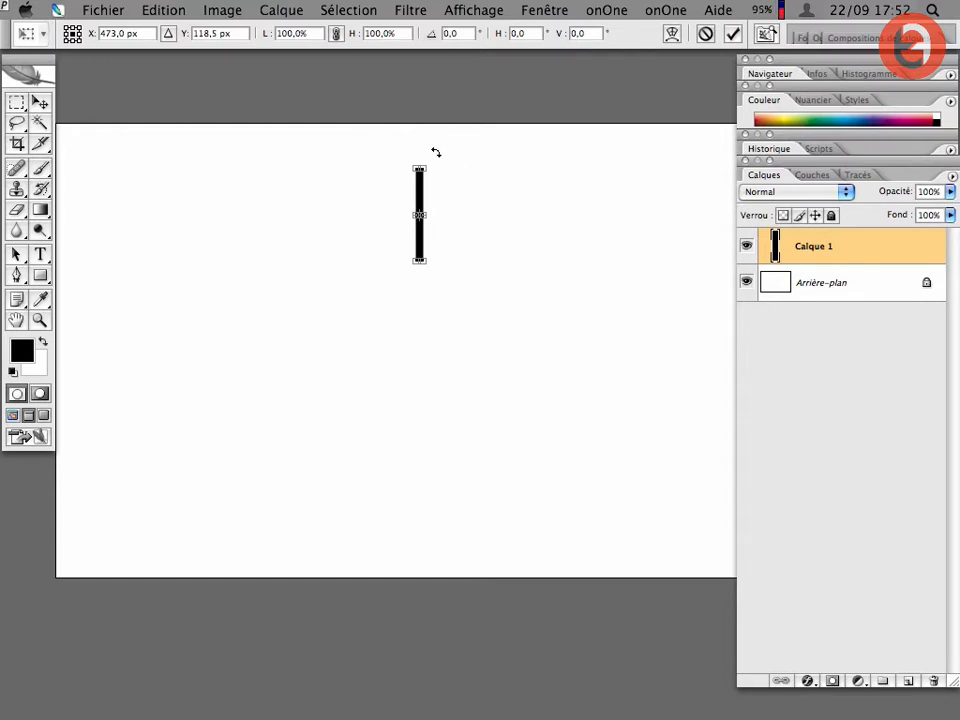
{"action": "left_click_drag", "start_coordinate": [437, 152], "coordinate": [456, 167]}
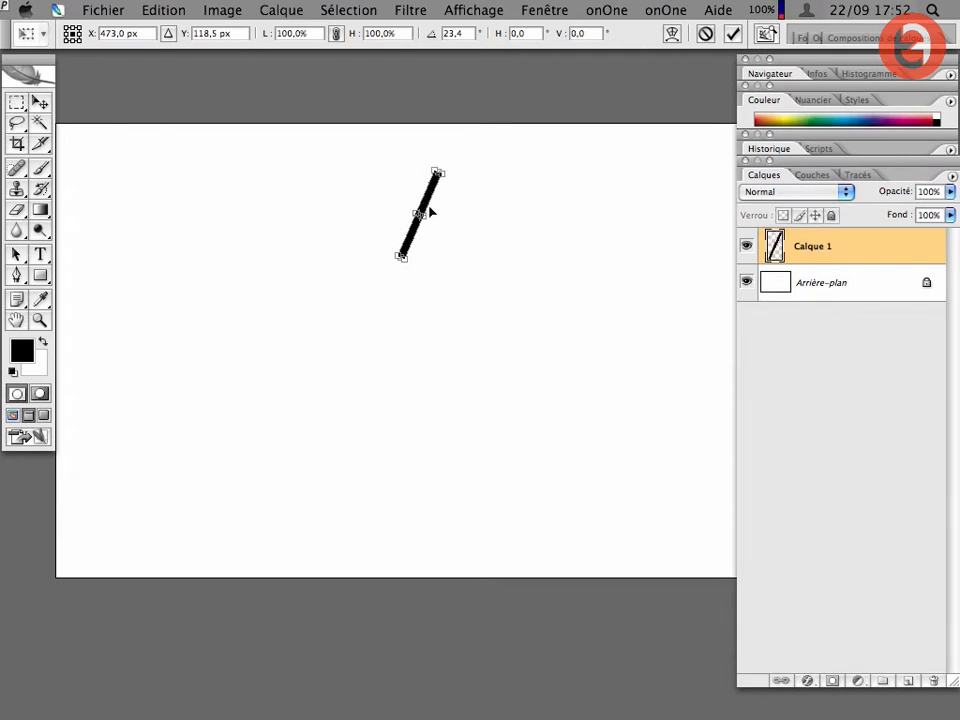
{"action": "left_click_drag", "start_coordinate": [423, 203], "coordinate": [433, 213]}
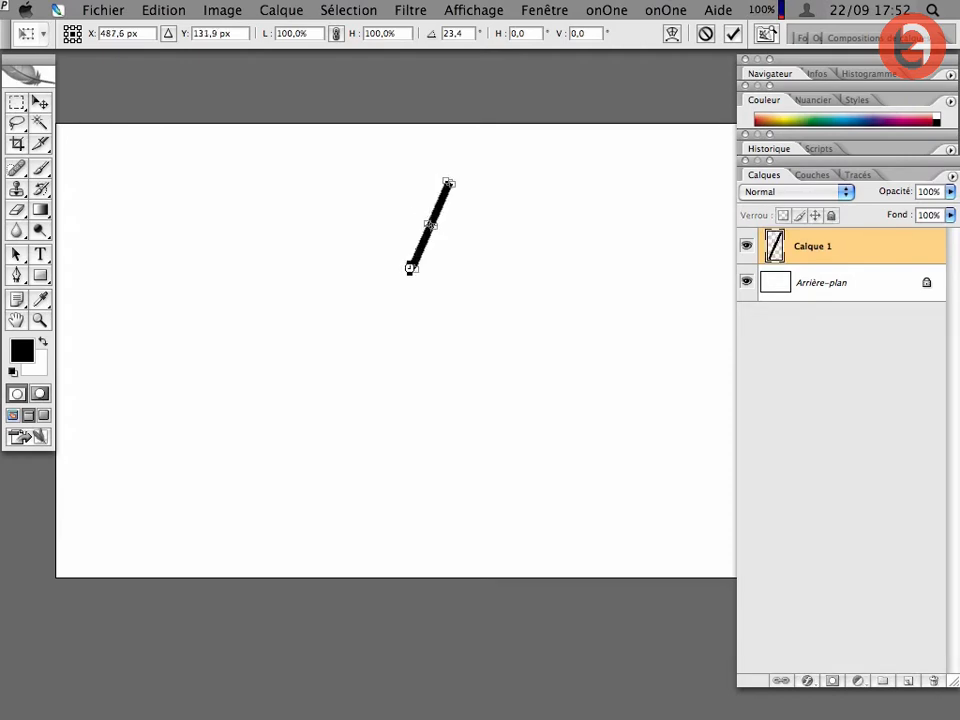
{"action": "left_click_drag", "start_coordinate": [410, 268], "coordinate": [399, 311]}
{"action": "key", "text": "Return"}
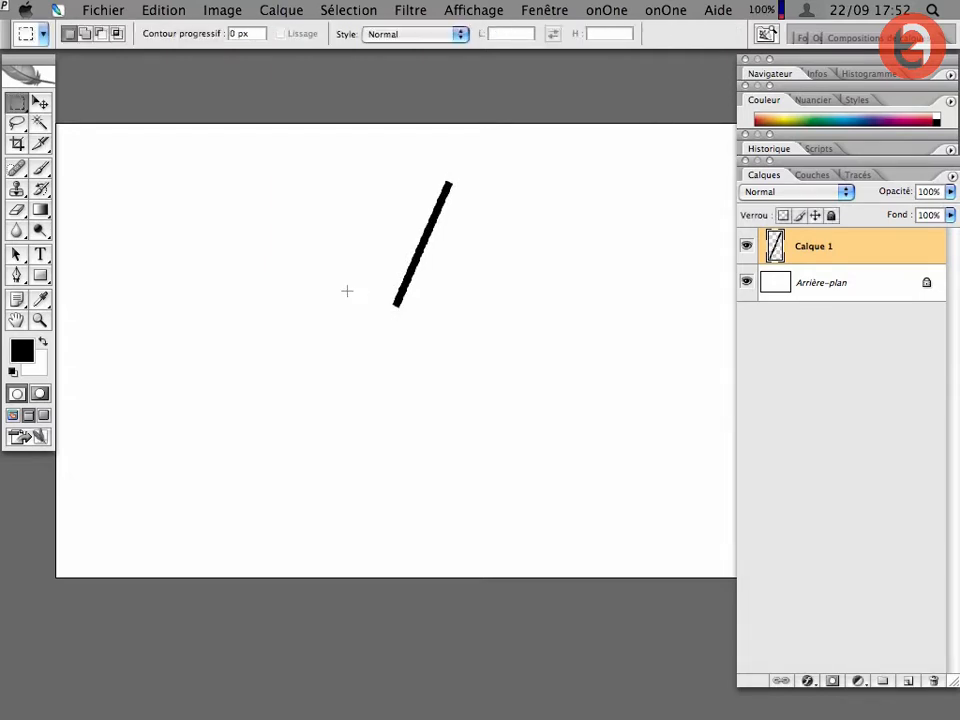
Repeat the last transformation on the bar several times so each repetition rotates, shifts and lengthens it further
{"action": "left_click", "coordinate": [163, 14]}
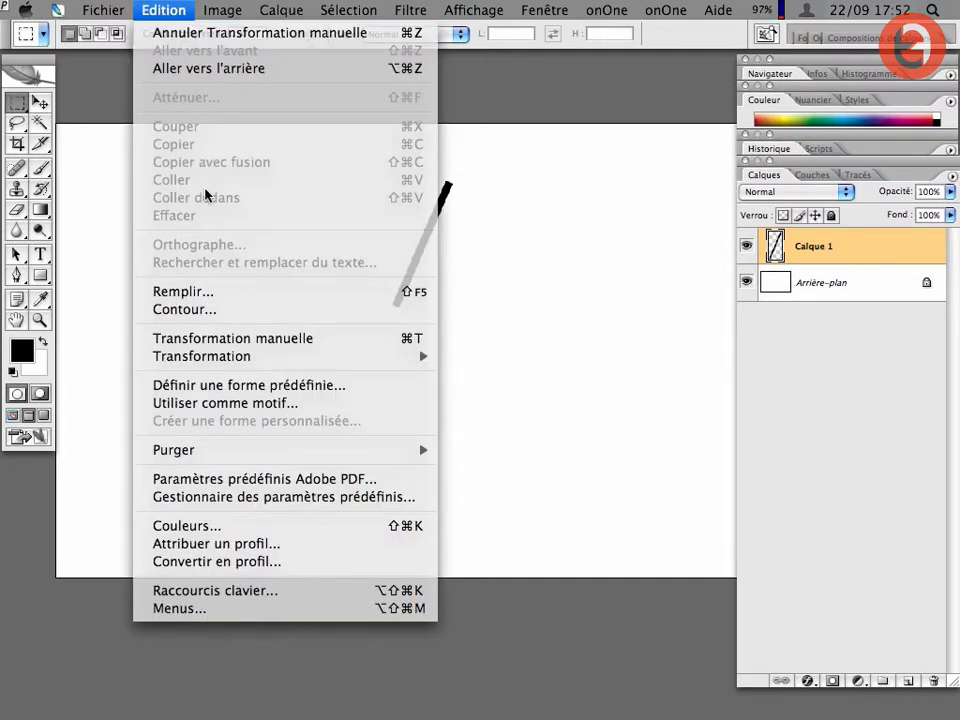
{"action": "mouse_move", "coordinate": [220, 359]}
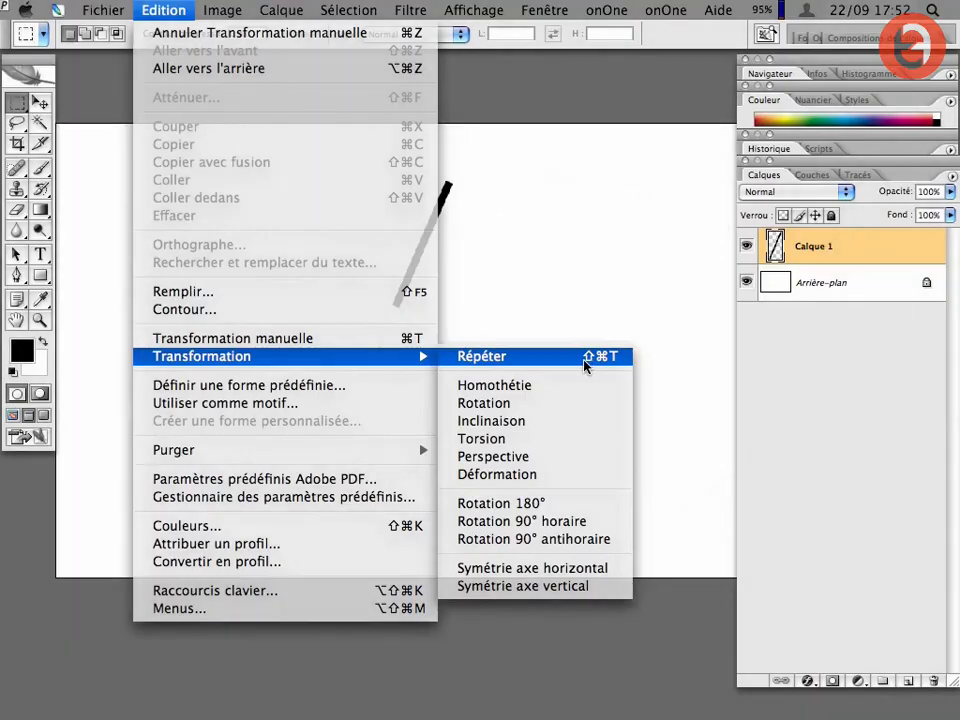
{"action": "left_click", "coordinate": [586, 366]}
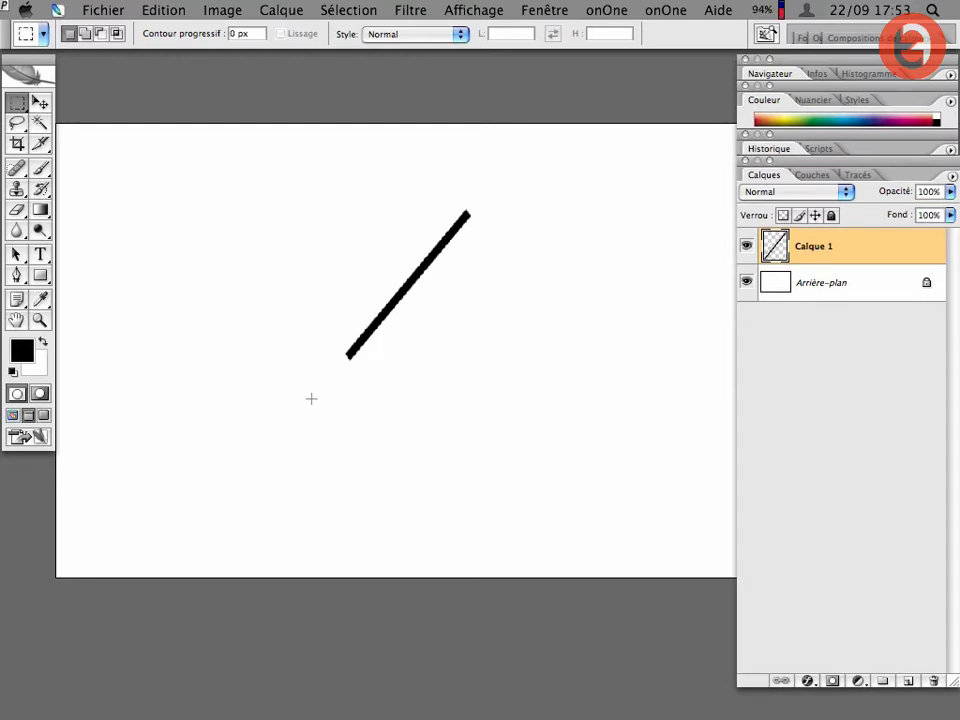
{"action": "key", "text": "super+z"}
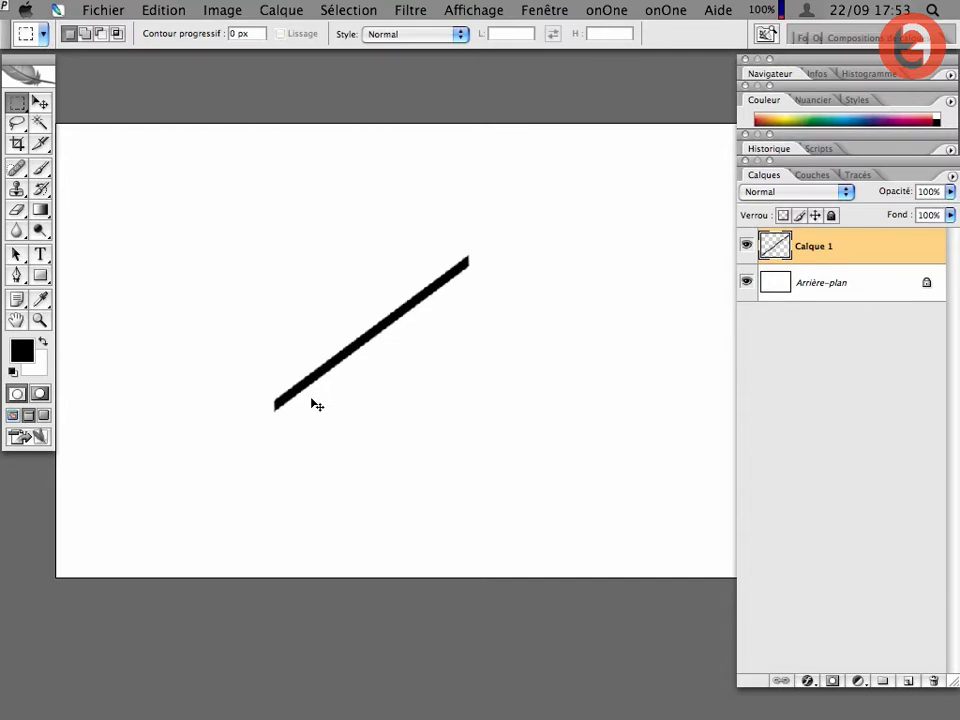
{"action": "key", "text": "super+z"}
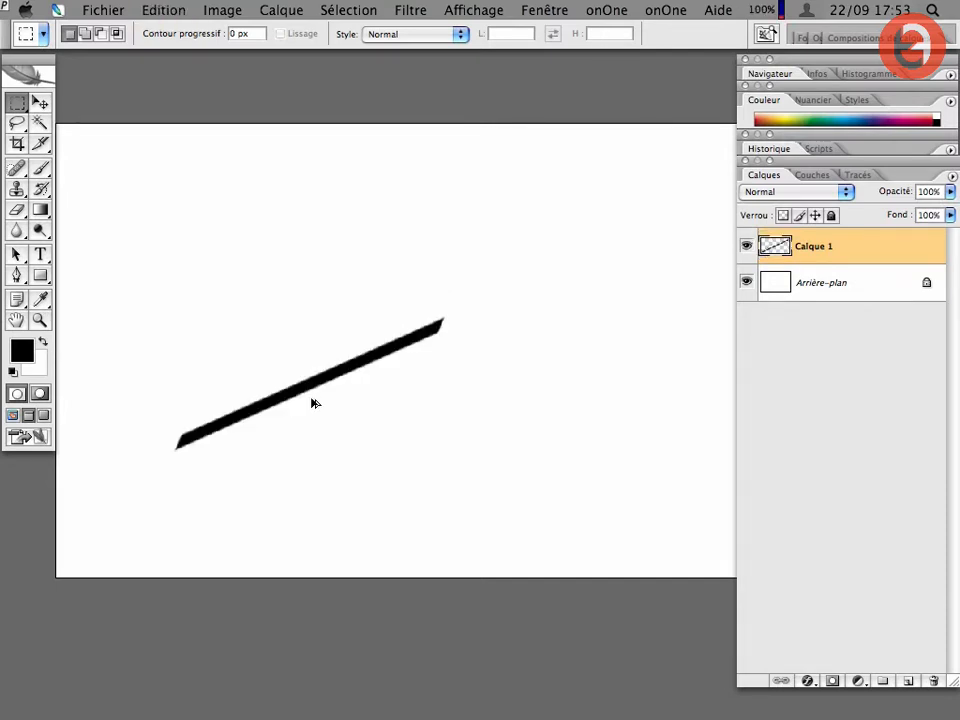
{"action": "key", "text": "super+z"}
Undo the free transformation and all its repetitions on the bar
{"action": "key", "text": "alt+super+z"}
{"action": "key", "text": "alt+super+z"}
{"action": "key", "text": "alt+super+z"}
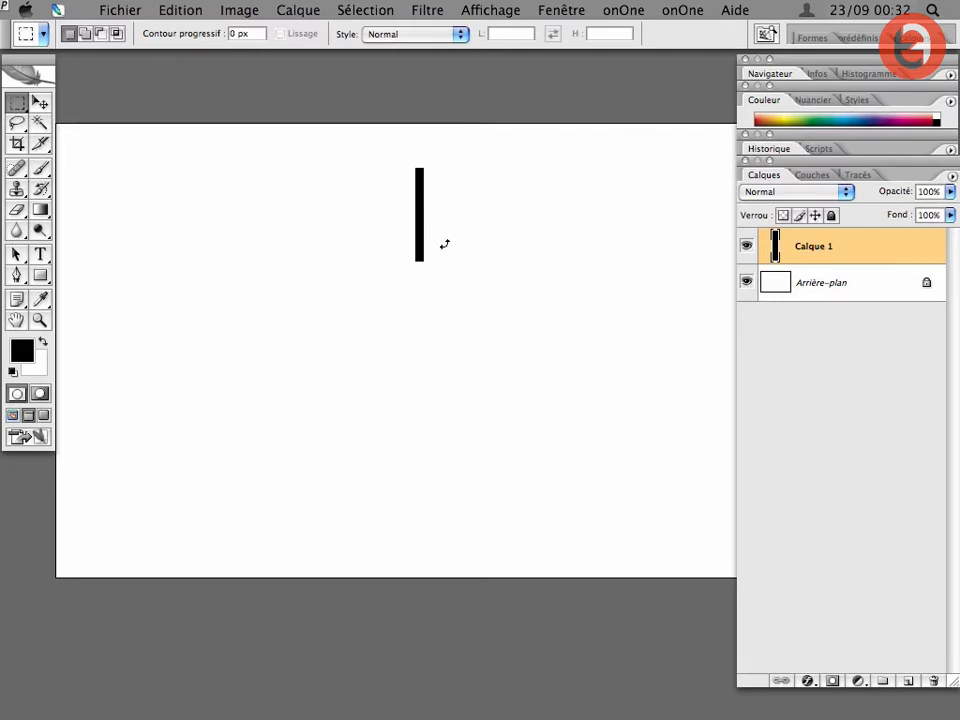
Add two duplicated bars rotated clockwise about the vertical bar's centre, the first by about 35° and the second by a further 33°
{"action": "key", "text": "super+t"}
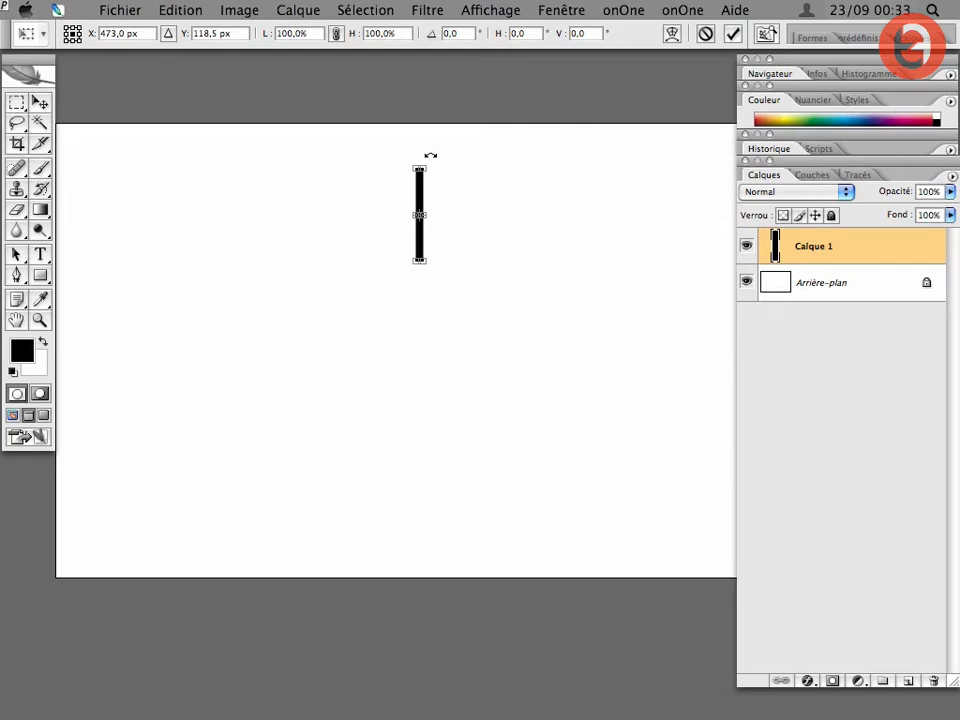
{"action": "left_click_drag", "start_coordinate": [430, 154], "coordinate": [454, 181]}
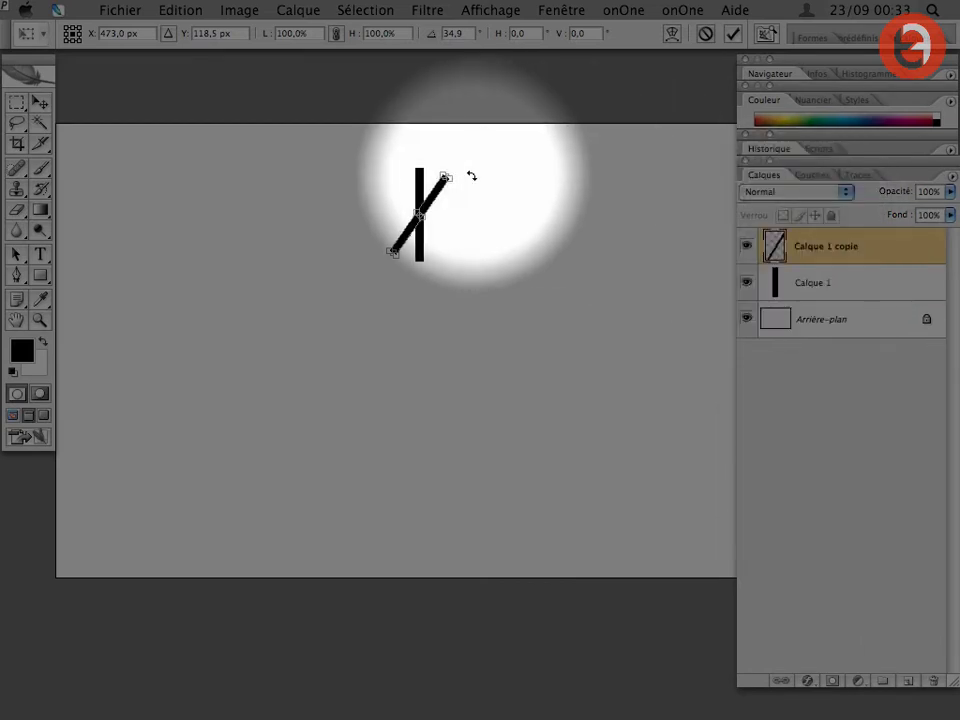
{"action": "key", "text": "Return"}
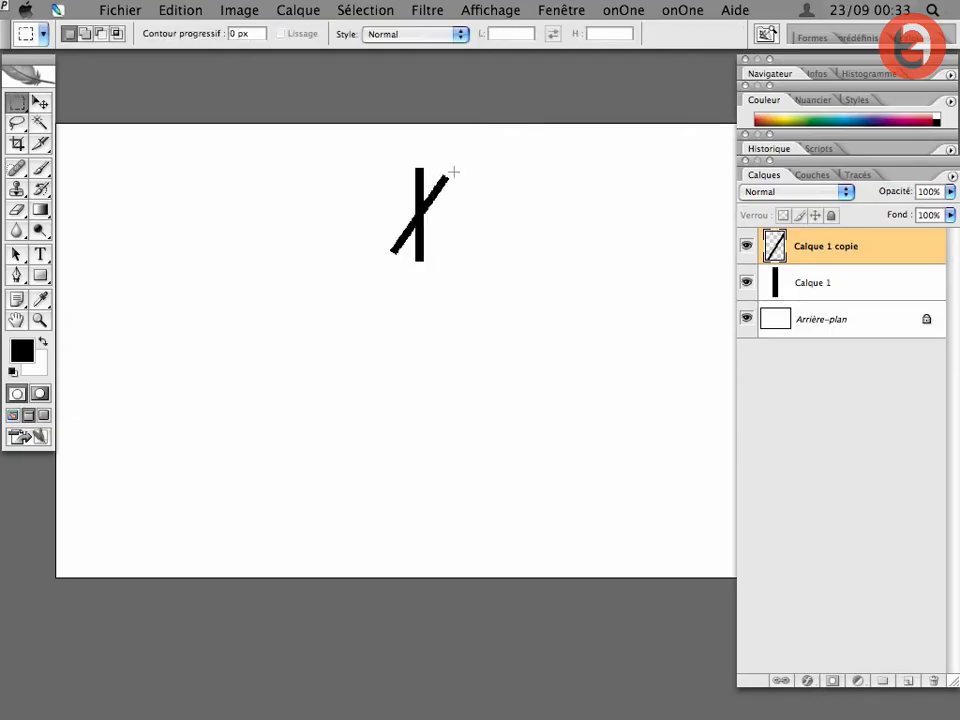
{"action": "key", "text": "ctrl+t"}
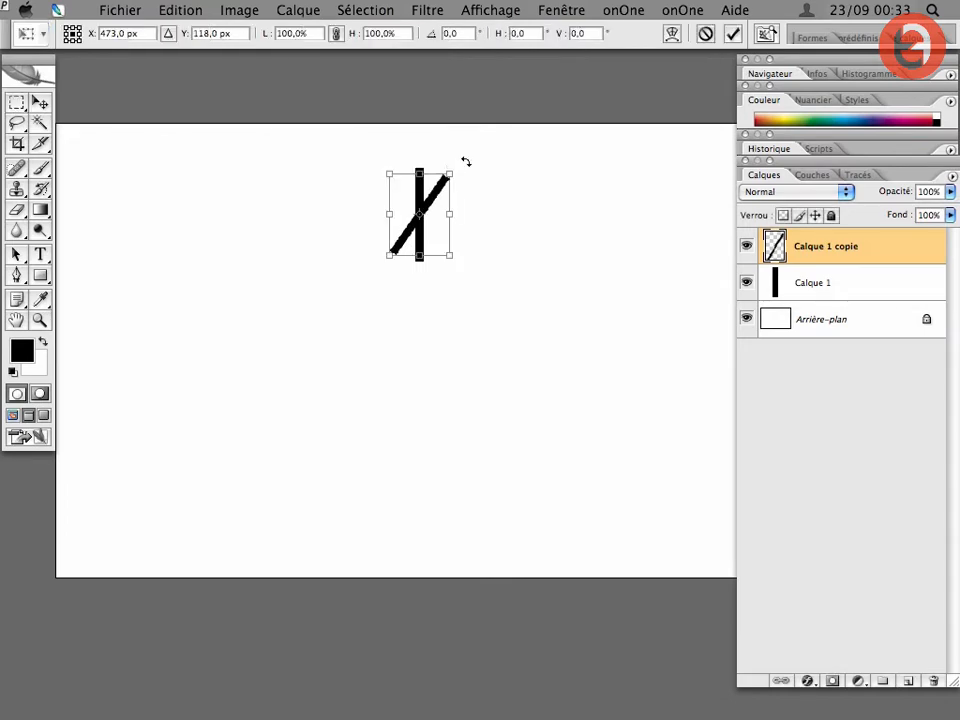
{"action": "left_click_drag", "start_coordinate": [482, 191], "coordinate": [485, 198]}
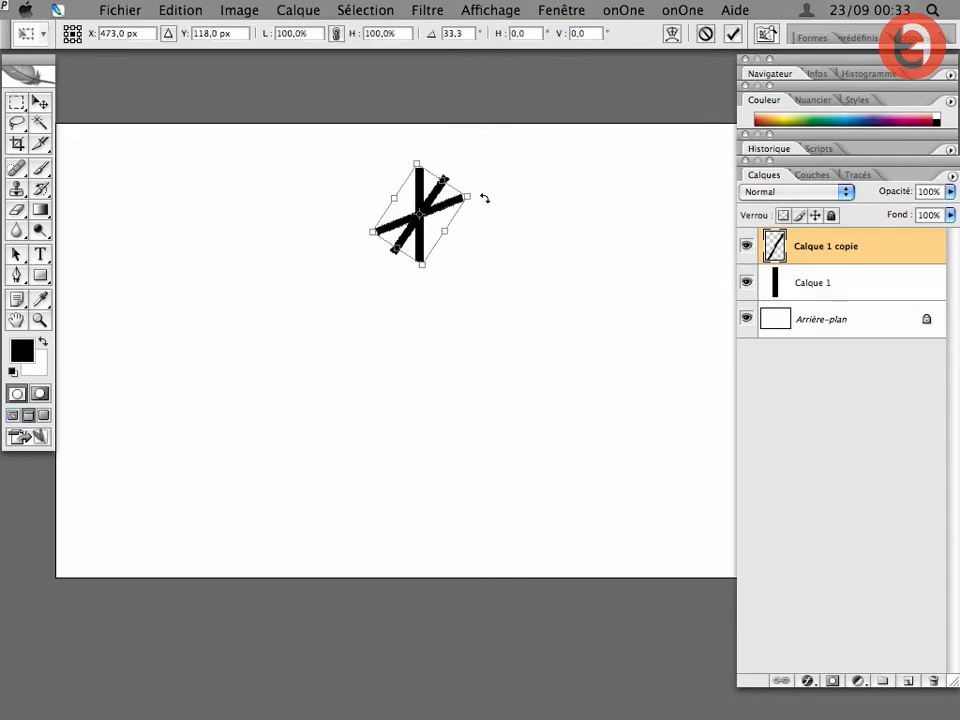
{"action": "key", "text": "Return"}
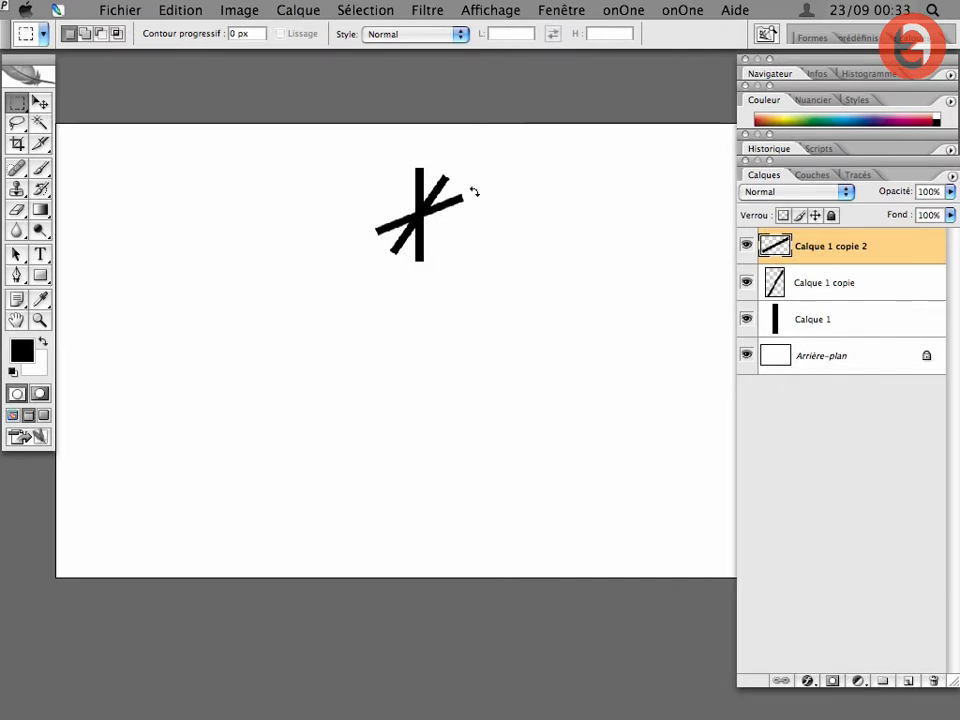
Add two more duplicated bars to complete the star, rotating the first about 32° and the second by a similar angle
{"action": "key", "text": "ctrl+alt+t"}
{"action": "left_click_drag", "start_coordinate": [471, 193], "coordinate": [484, 225]}
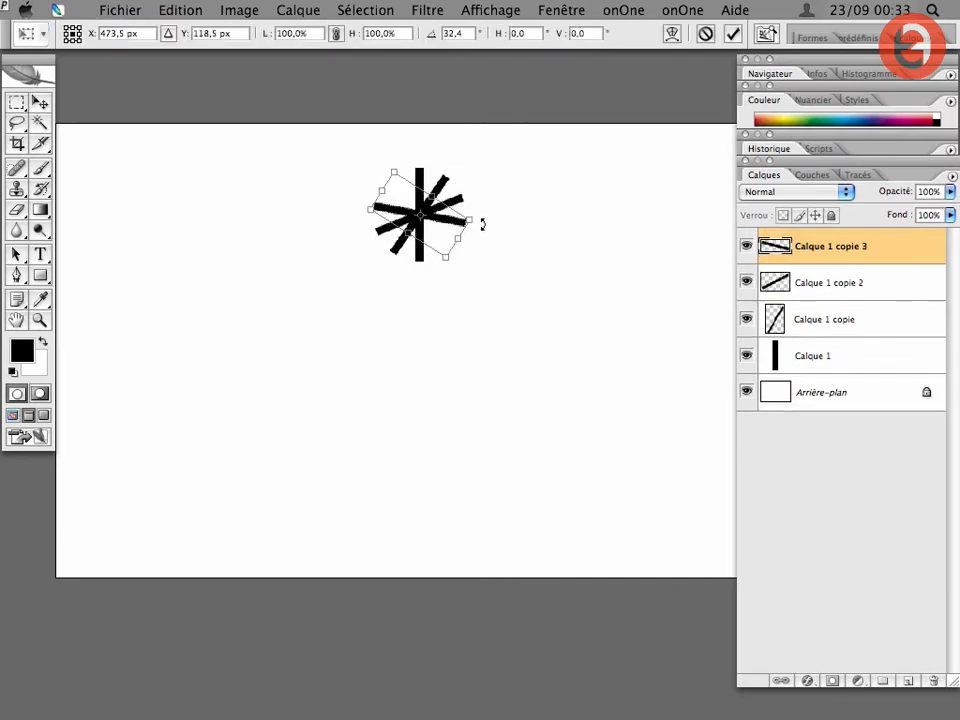
{"action": "key", "text": "Return"}
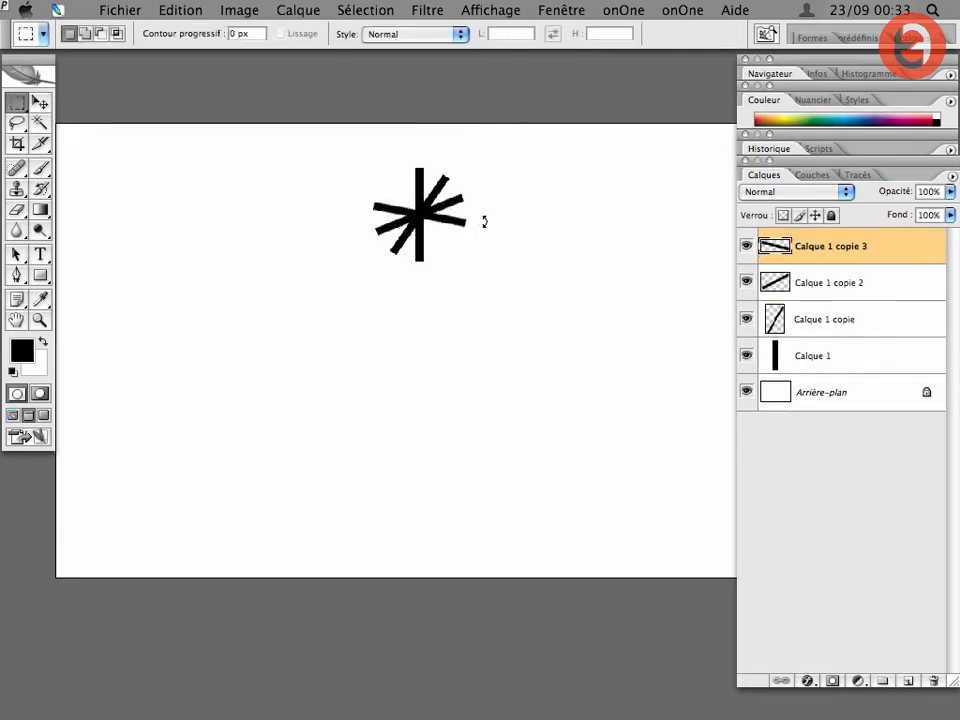
{"action": "key", "text": "ctrl+alt+t"}
{"action": "left_click_drag", "start_coordinate": [491, 257], "coordinate": [481, 276]}
{"action": "key", "text": "Return"}
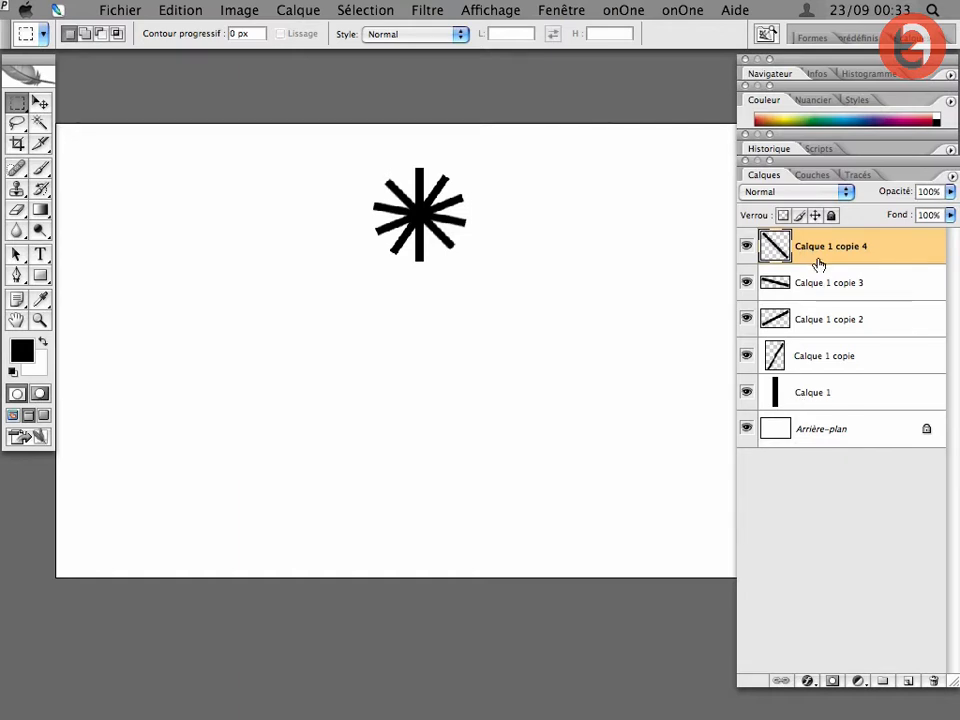
Merge all the bar layers into one, hiding and restoring the Arrière-plan layer to inspect the star
{"action": "key", "text": "Delete"}
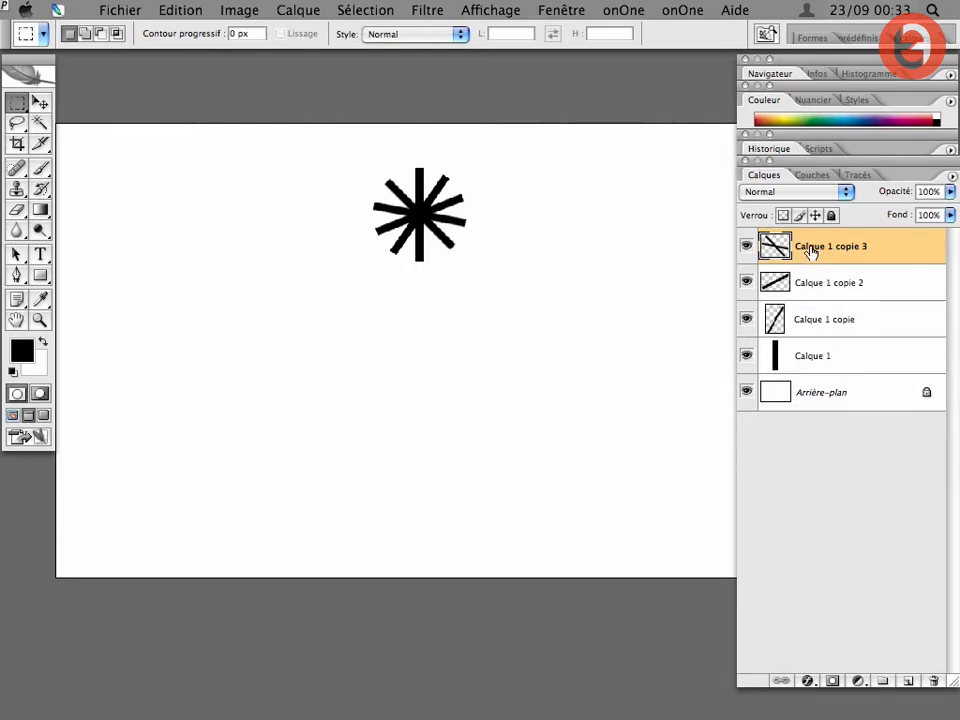
{"action": "left_click", "coordinate": [746, 391]}
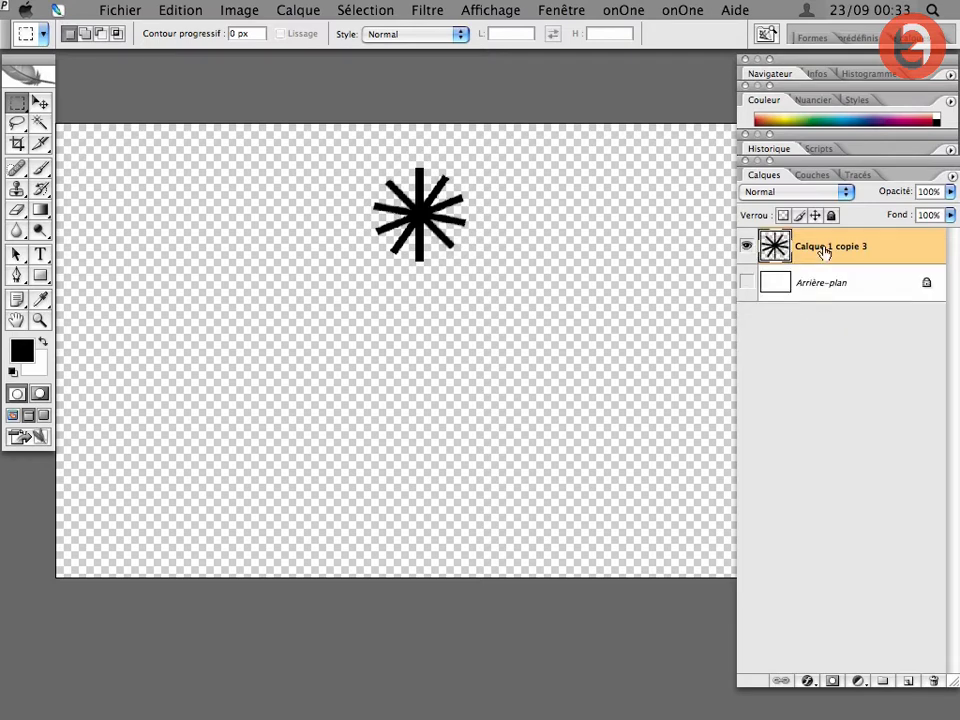
{"action": "left_click", "coordinate": [745, 284]}
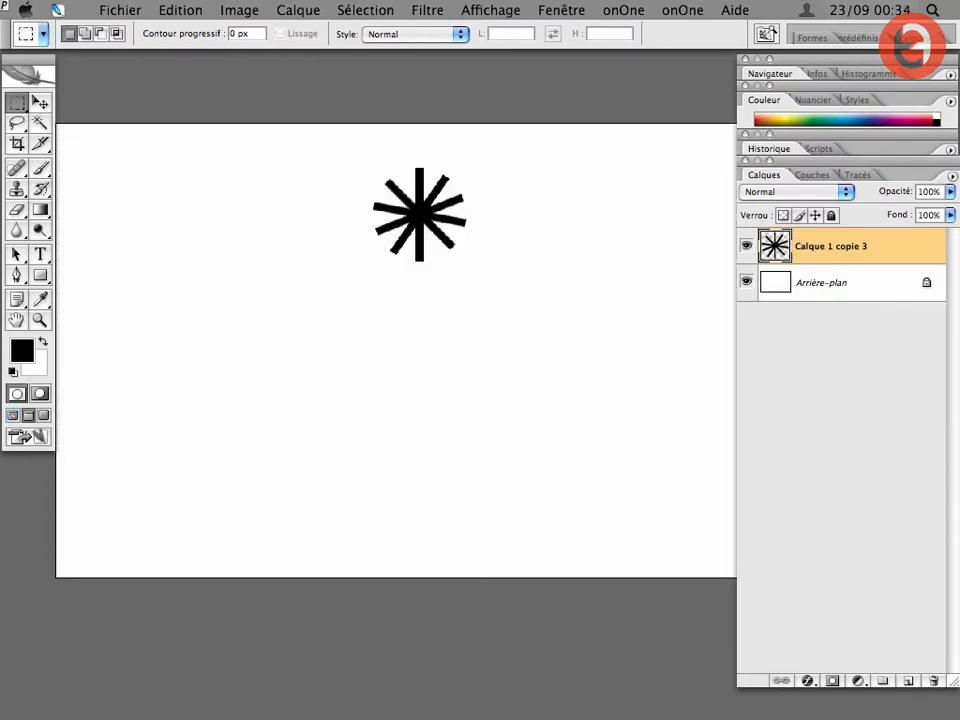
Clear the whole content of the merged star layer and remove the selection
{"action": "key", "text": "super+a"}
{"action": "key", "text": "Delete"}
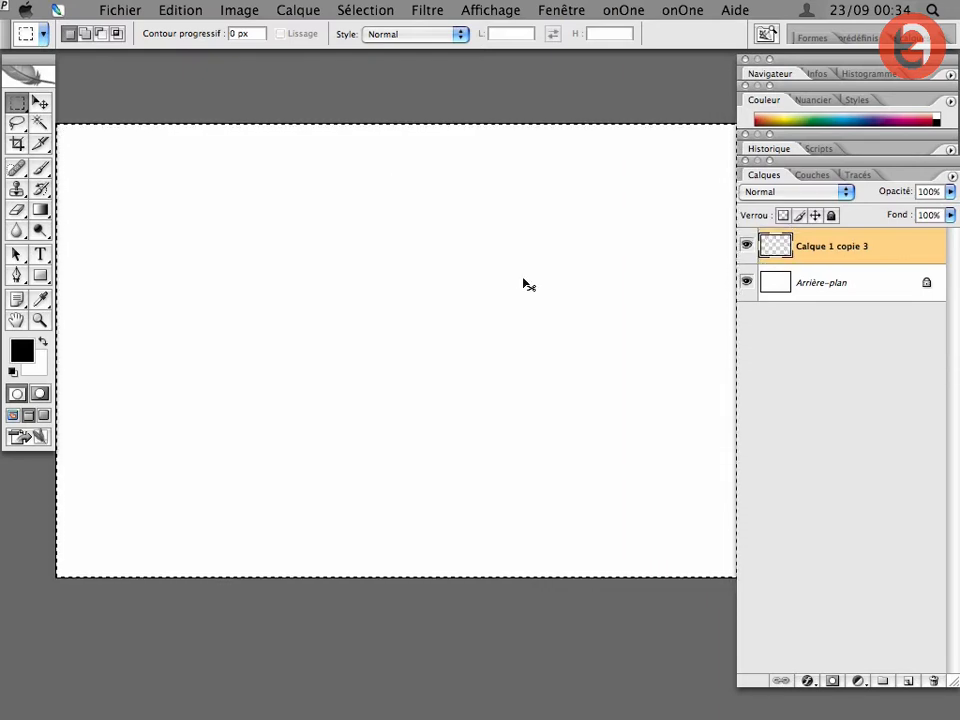
{"action": "key", "text": "super+d"}
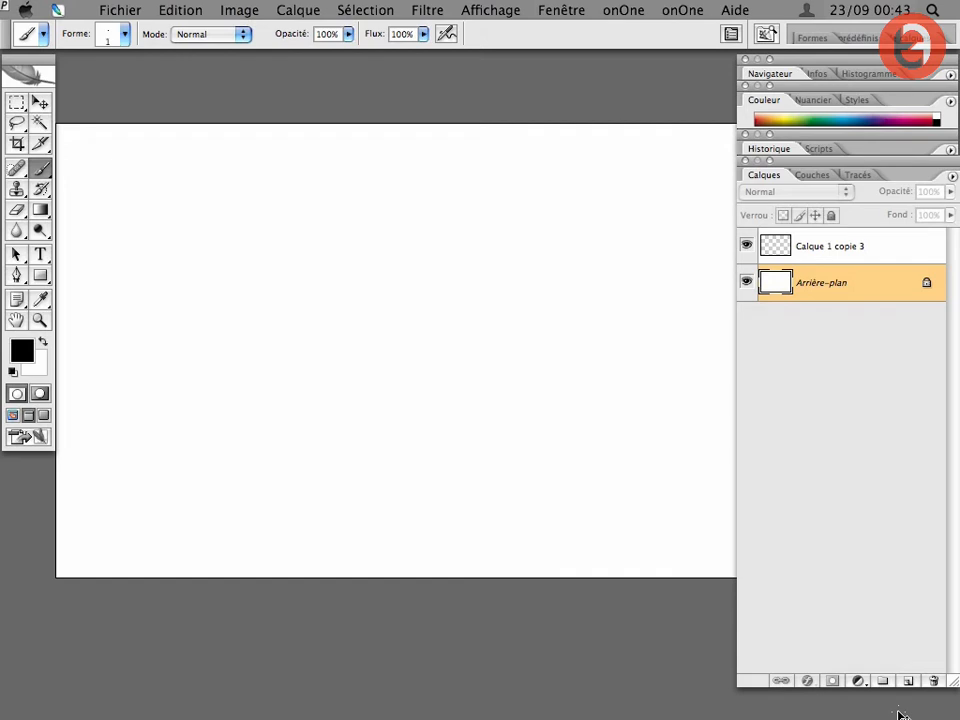
{"action": "key", "text": "super+t"}
{"action": "key", "text": "alt"}
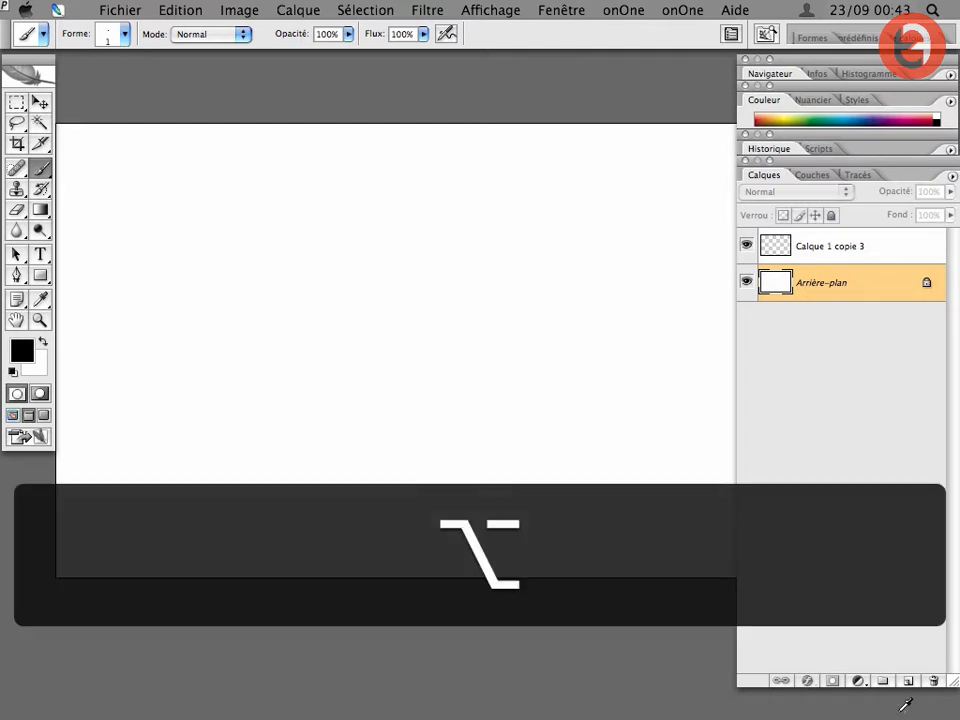
{"action": "key", "text": "super"}
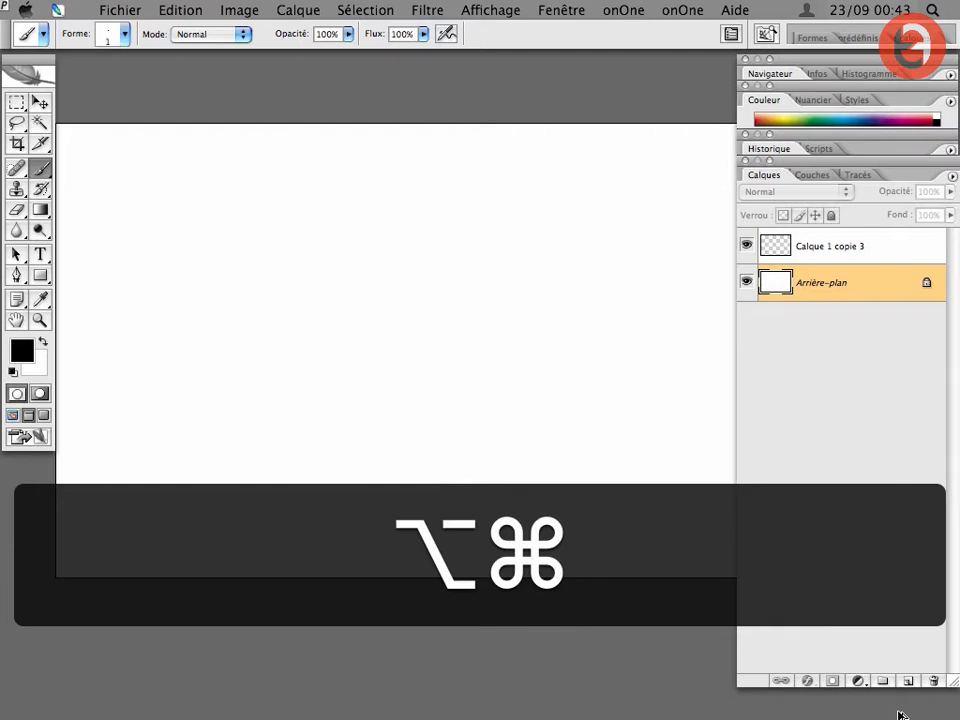
{"action": "key", "text": "alt+super+t"}
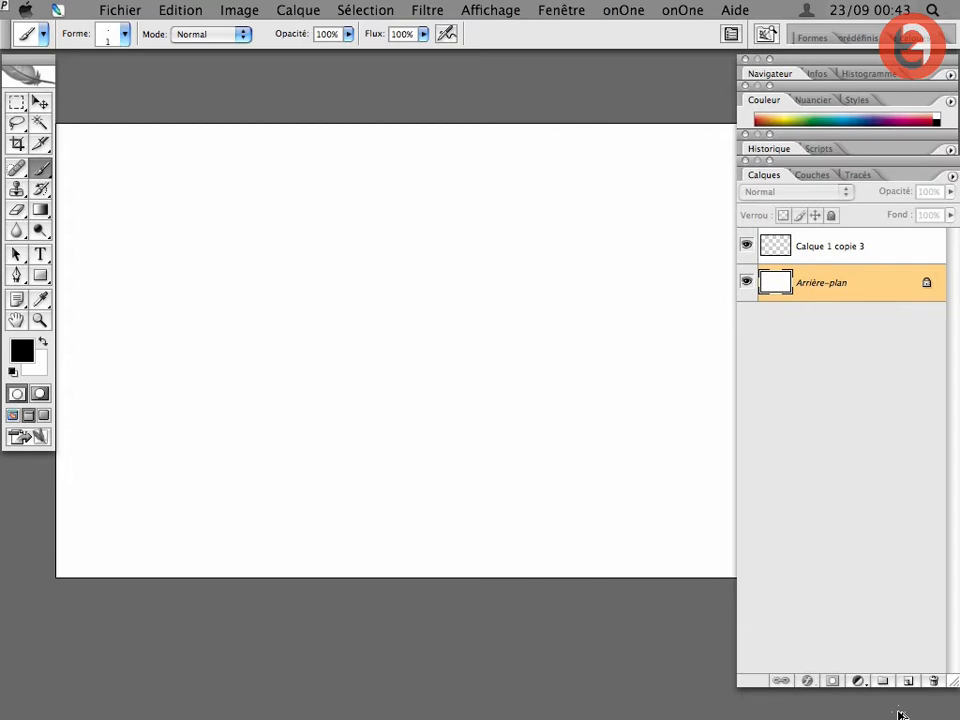
{"action": "key", "text": "shift+super+t"}
{"action": "key", "text": "alt+shift+super"}
{"action": "key", "text": "alt+shift+super+t"}
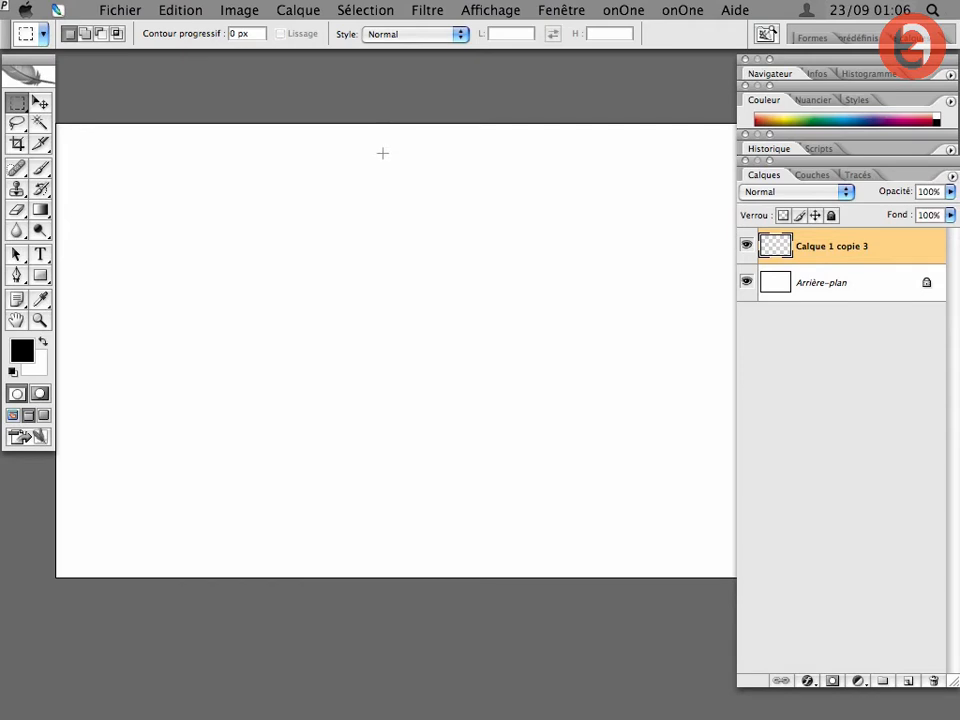
Select a thin vertical strip near the upper middle of the canvas on Calque 1 copie 3 and fill it with black
{"action": "left_click_drag", "start_coordinate": [381, 156], "coordinate": [384, 227]}
{"action": "key", "text": "alt+BackSpace"}
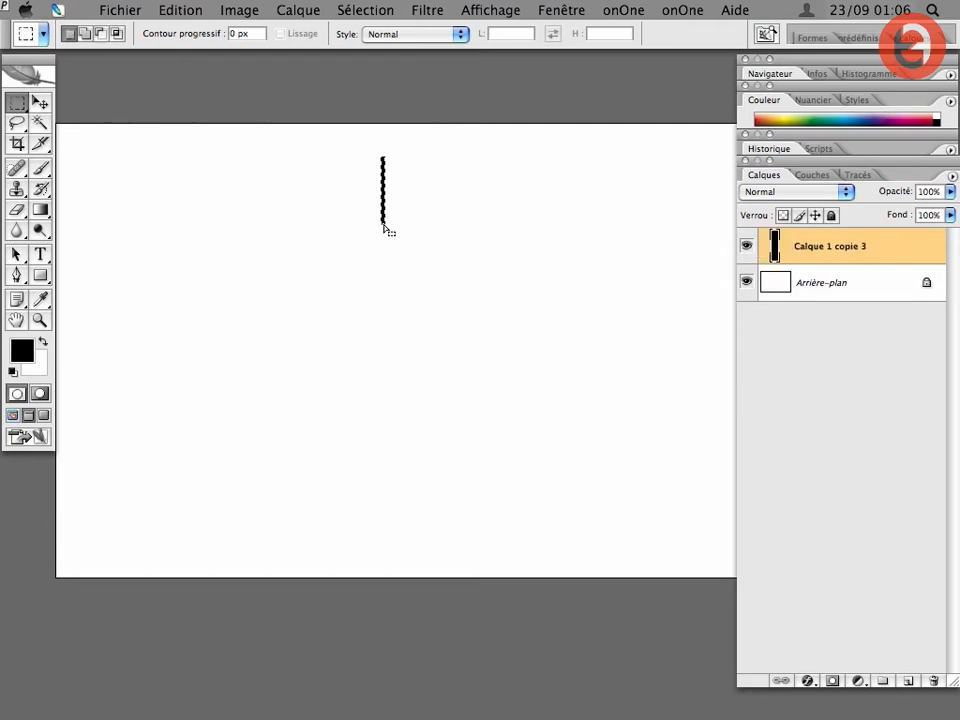
Select the black bar's pixels and rotate them 30° about a reference point moved straight below the bar, at Y about 279 px
{"action": "key", "text": "ctrl+d"}
{"action": "left_click", "coordinate": [774, 250], "text": "super"}
{"action": "key", "text": "super+t"}
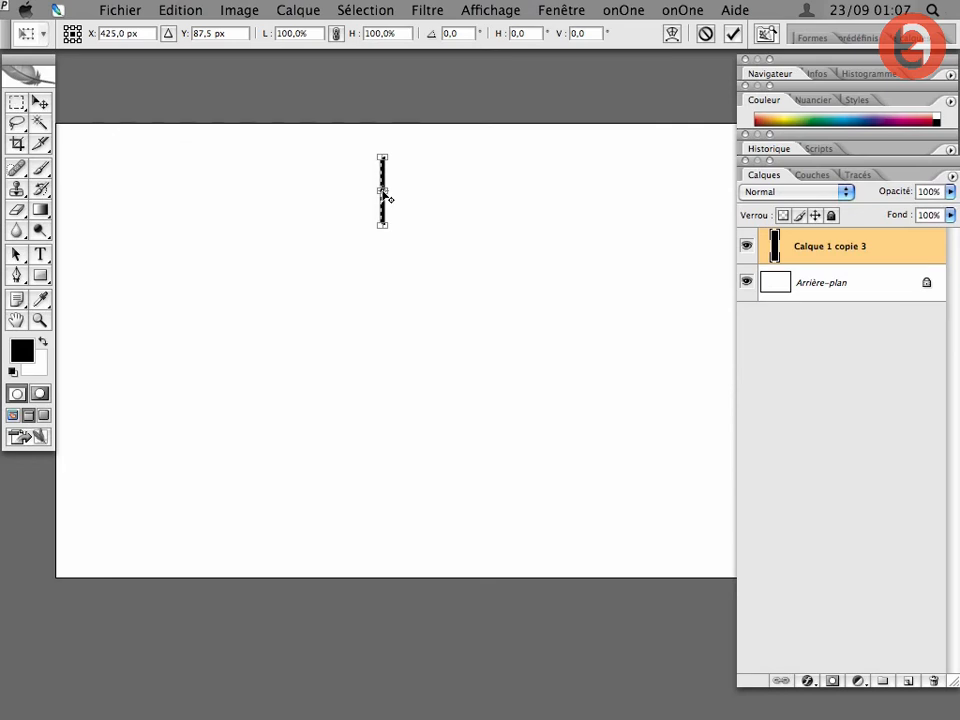
{"action": "left_click_drag", "start_coordinate": [386, 233], "coordinate": [392, 341]}
{"action": "left_click", "coordinate": [430, 34]}
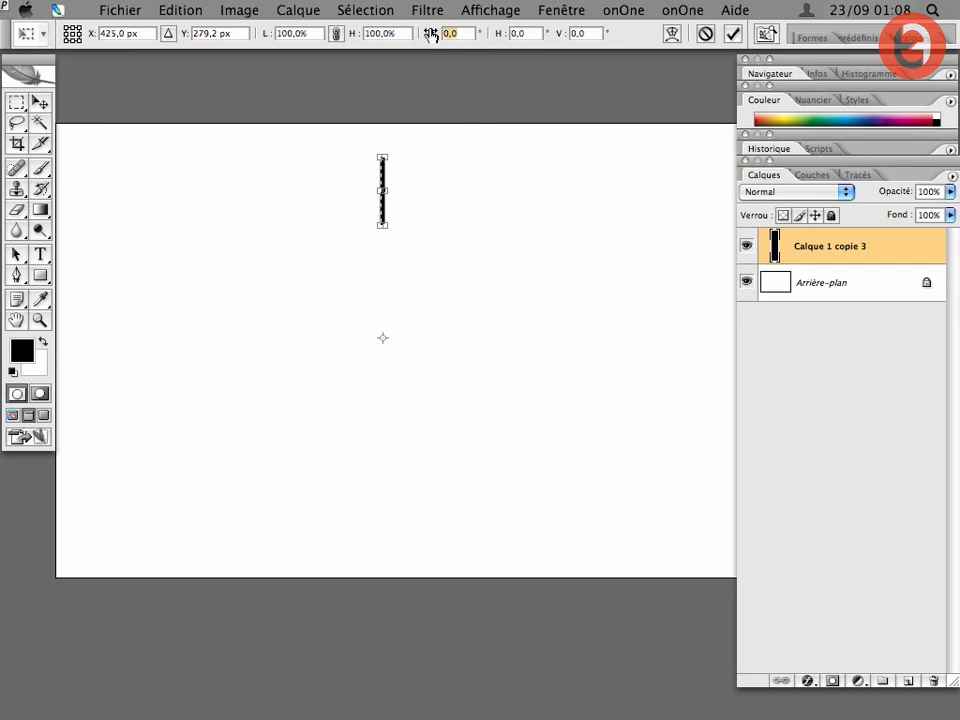
{"action": "type", "text": "30"}
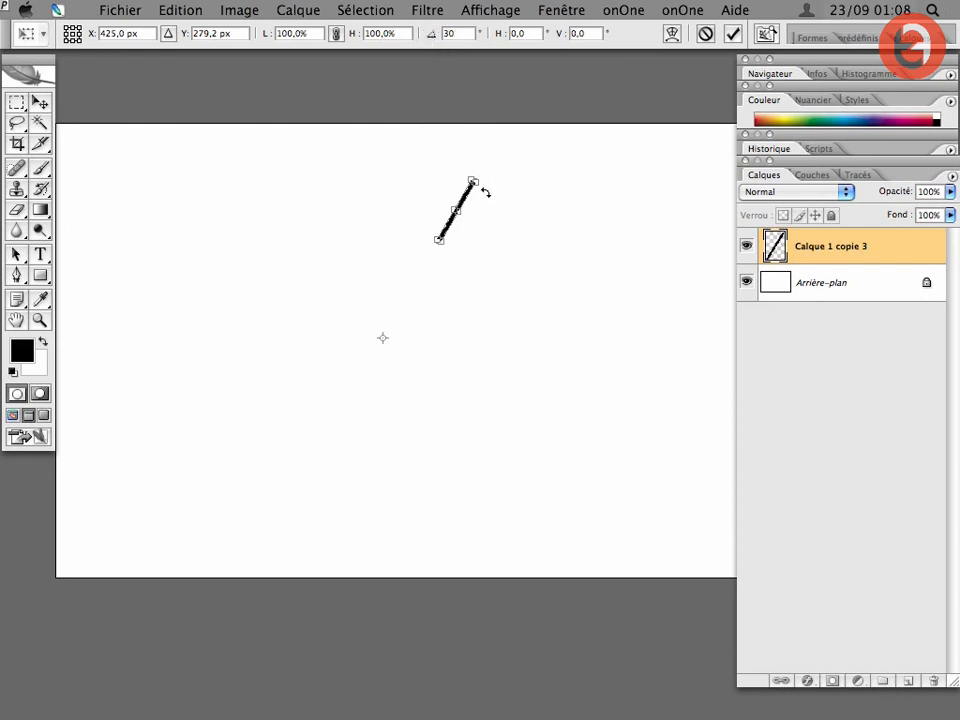
{"action": "key", "text": "Return"}
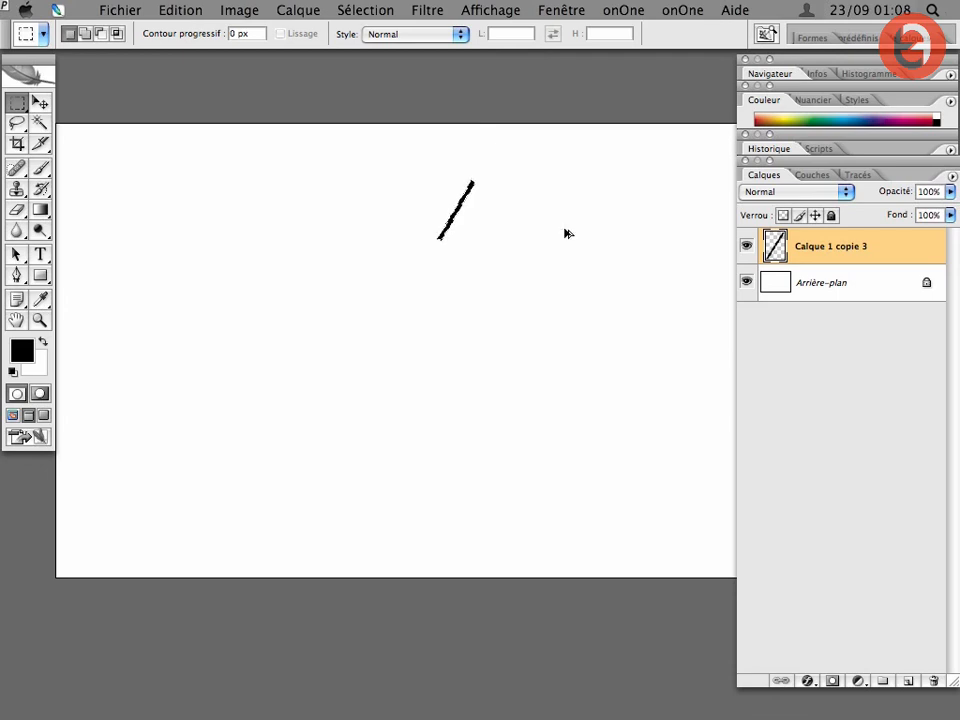
Repeat the 30° rotation with duplication on the same layer until twelve bars form a full clock-like circle
{"action": "key", "text": "super+alt+shift+t"}
{"action": "key", "text": "super+alt+shift+t"}
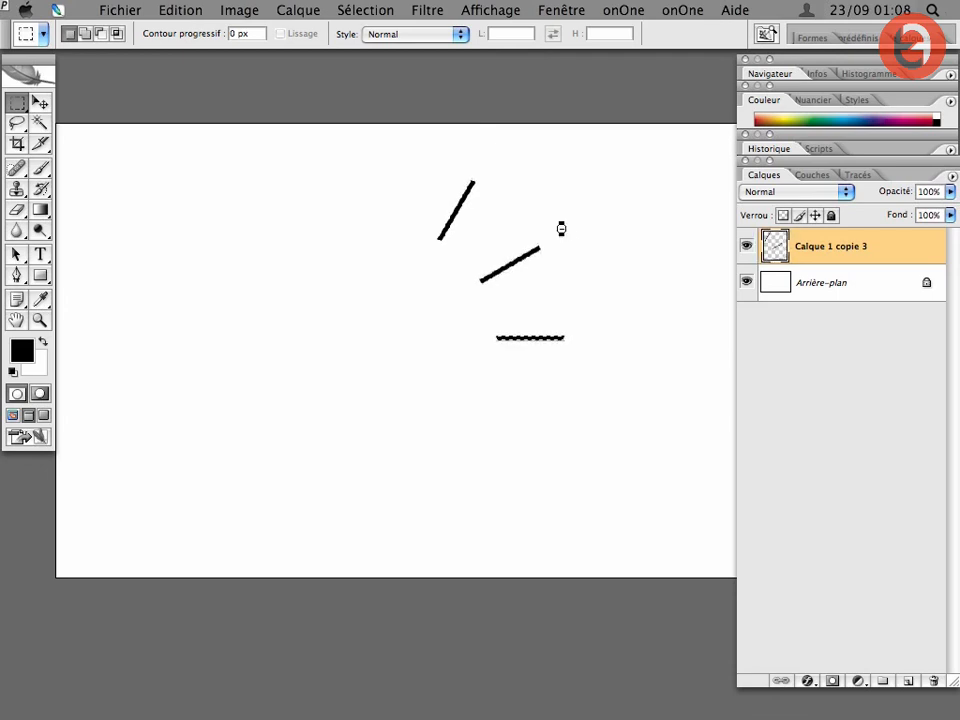
{"action": "key", "text": "super+alt+shift+t"}
{"action": "key", "text": "super+alt+shift+t"}
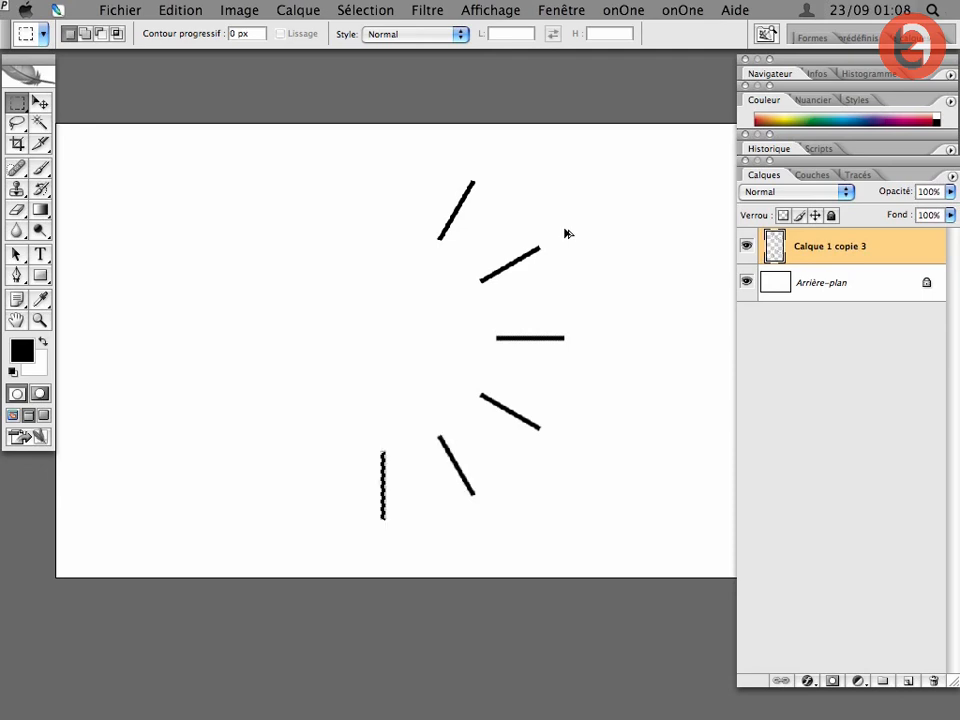
{"action": "key", "text": "super+alt+shift+t"}
{"action": "key", "text": "super+alt+shift+t"}
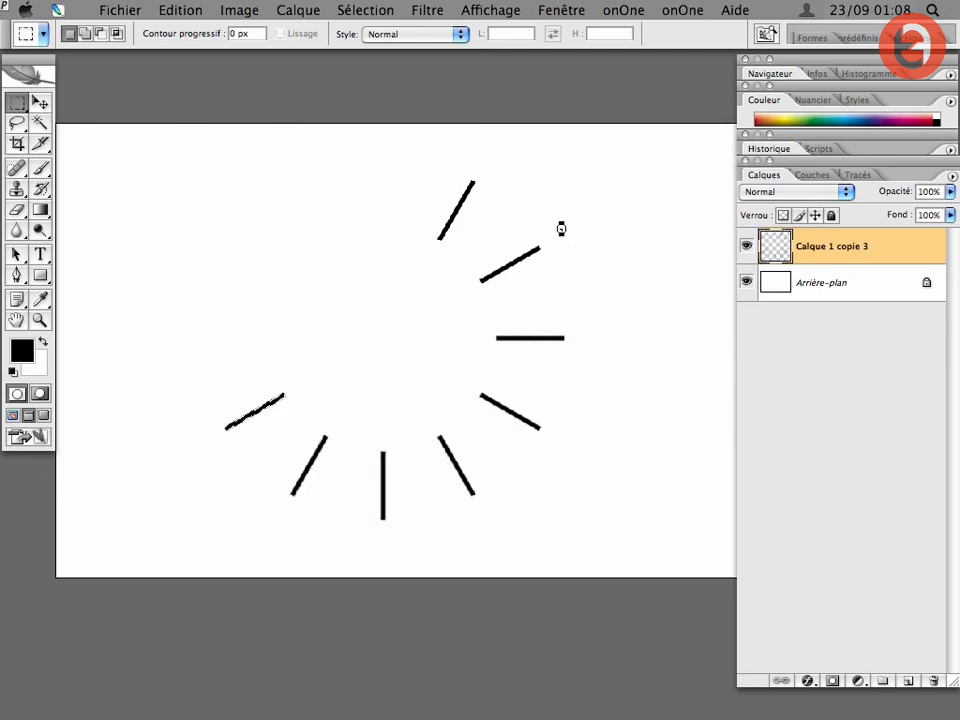
{"action": "key", "text": "super+alt+shift+t"}
{"action": "key", "text": "super+alt+shift+t"}
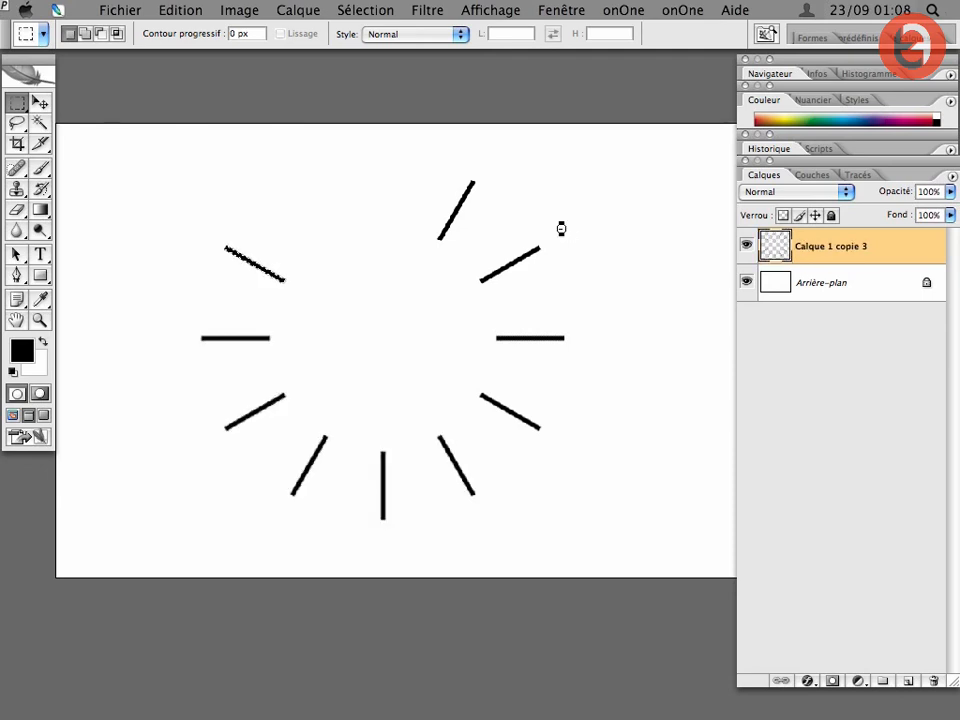
{"action": "key", "text": "super+alt+shift+t"}
{"action": "key", "text": "super+alt+shift+t"}
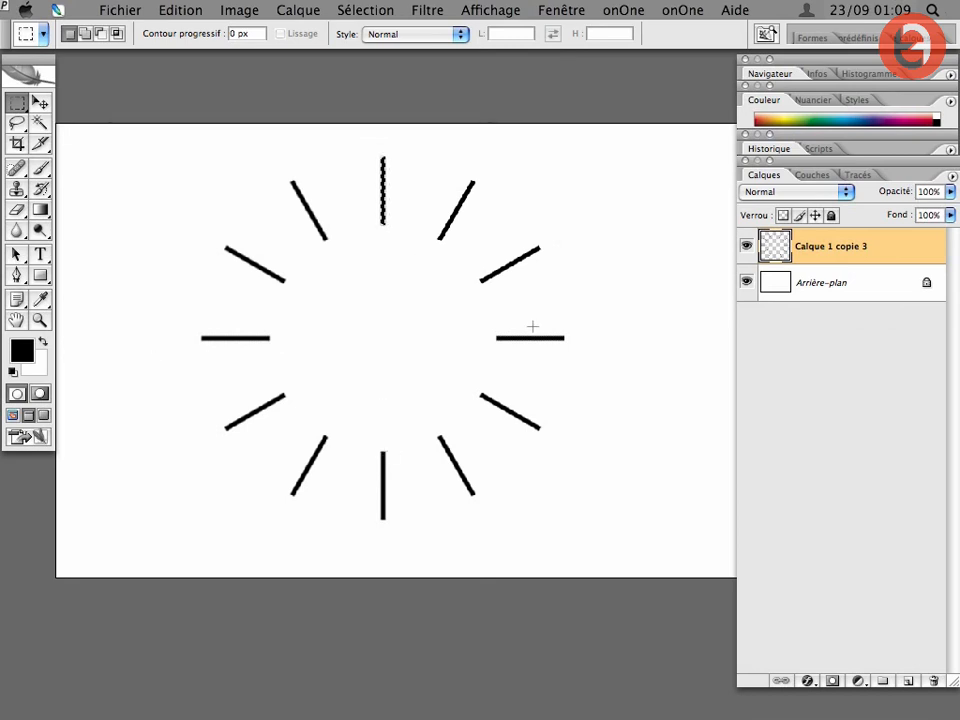
Hide and show Calque 1 copie 3 to check that it holds all the bars, and remove the selection
{"action": "left_click", "coordinate": [746, 247]}
{"action": "left_click", "coordinate": [748, 250]}
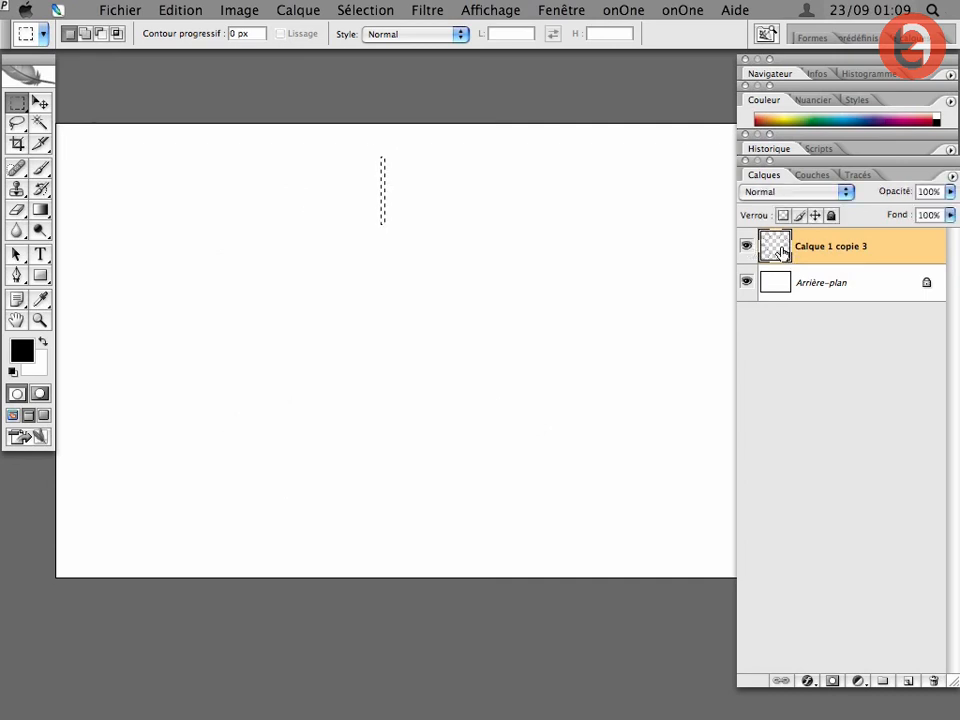
{"action": "key", "text": "ctrl+d"}
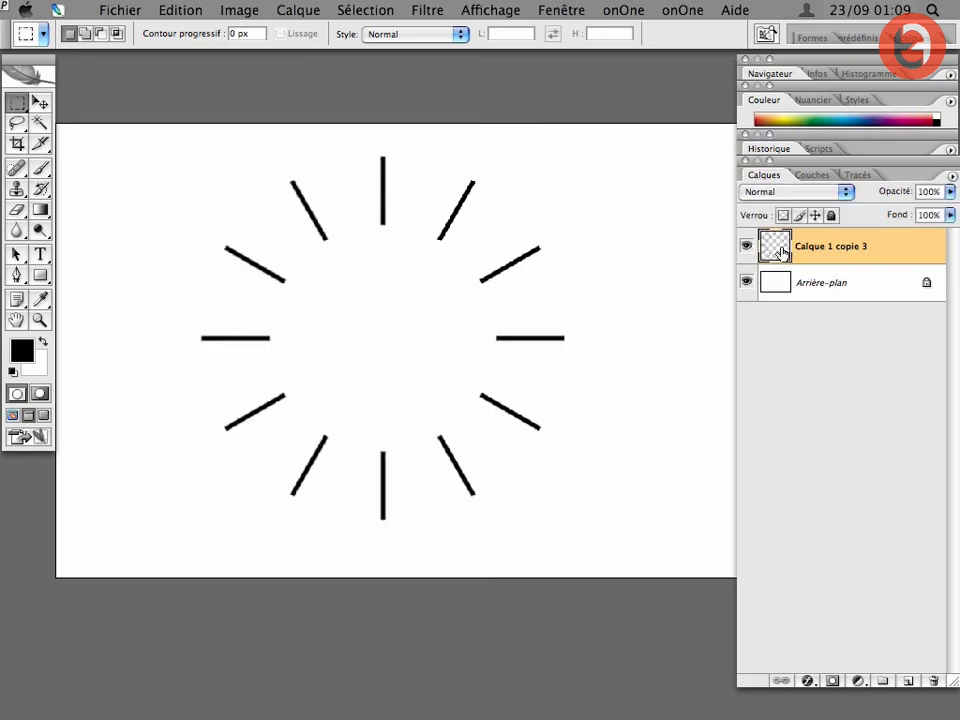